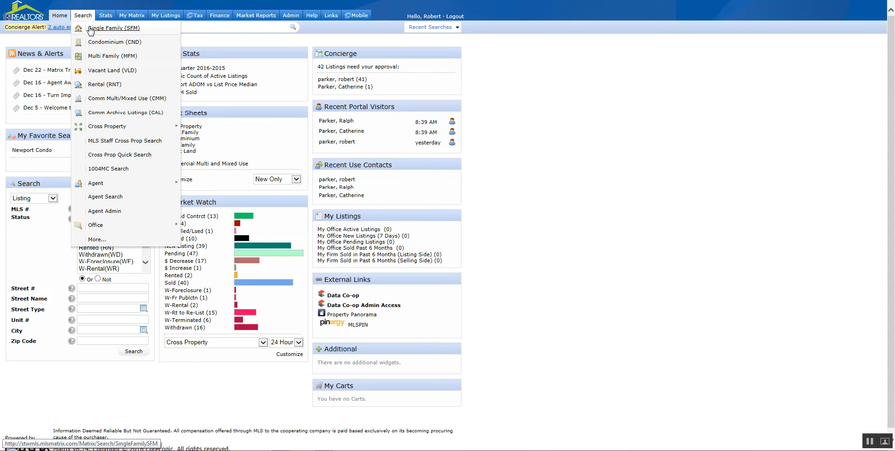
Step: Open the Single Family search's map and draw a radius circle centred near Lymansville, extending south to Cranston
left_click(93, 29)
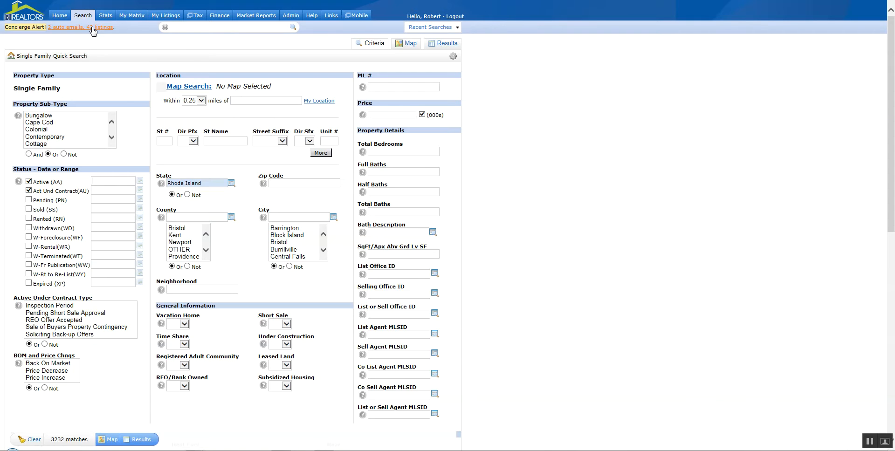
left_click(182, 89)
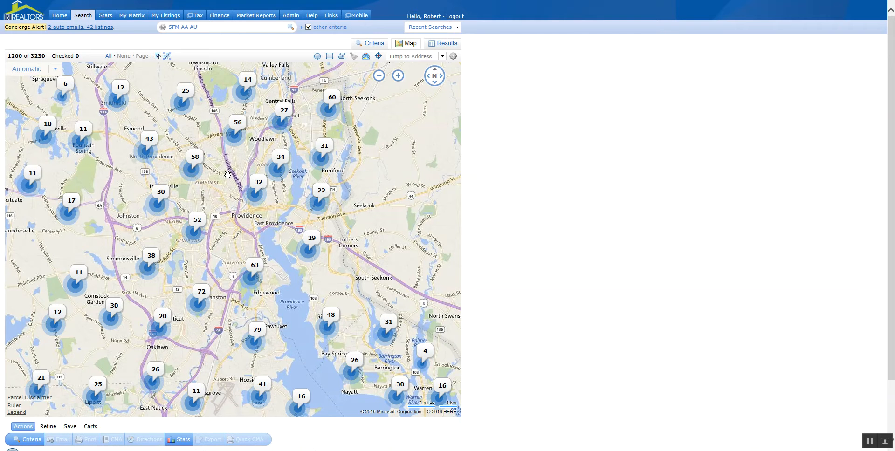
left_click(318, 57)
left_click_drag(185, 193, 240, 288)
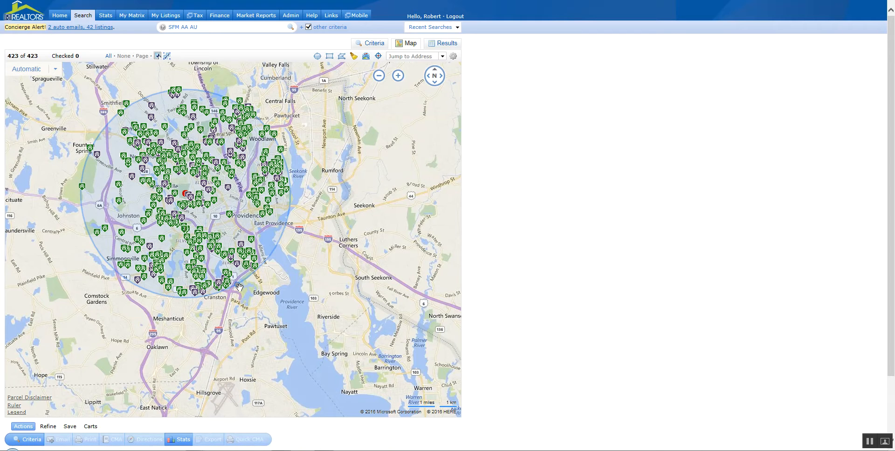
Step: Draw a narrow polygon along Louisquisset Pike from Lincoln down past Providence and exclude that shape from the search
left_click(345, 57)
left_click(198, 95)
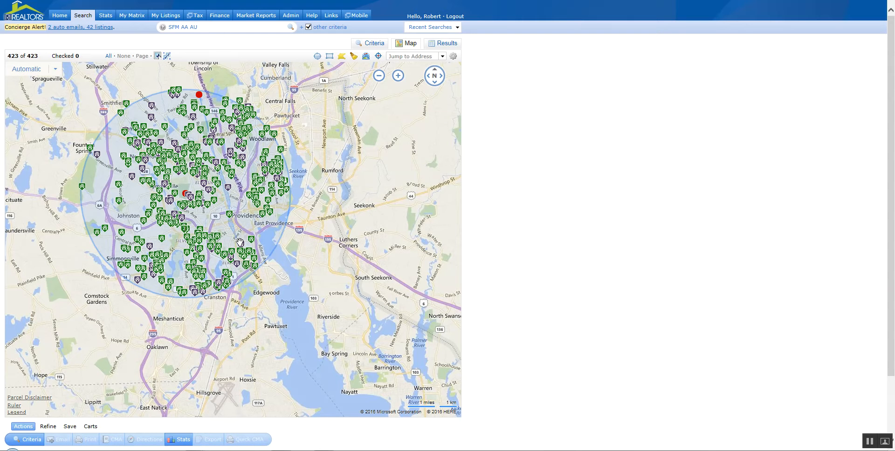
mouse_move(241, 244)
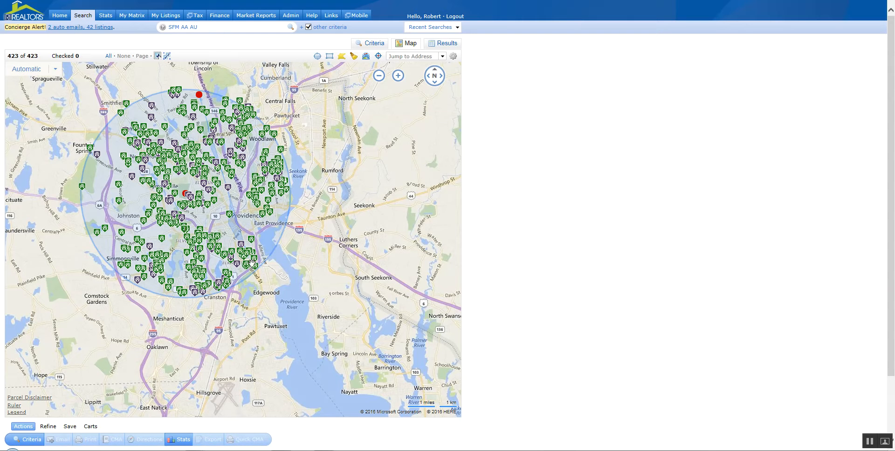
mouse_move(253, 264)
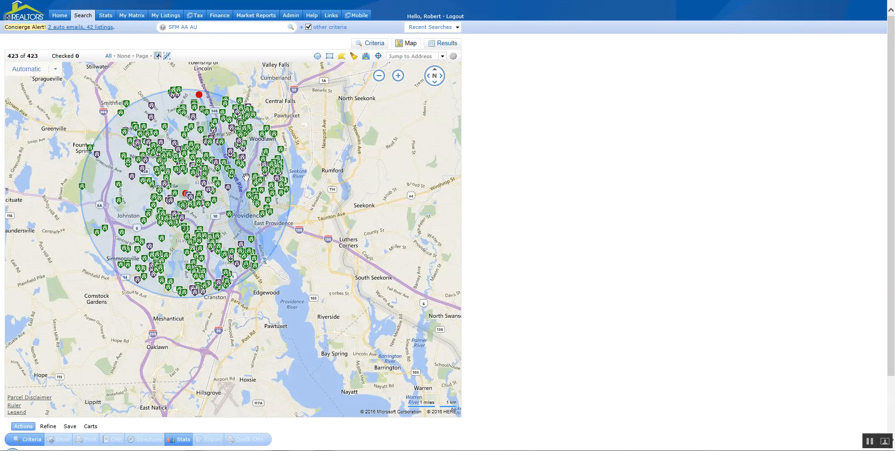
mouse_move(224, 113)
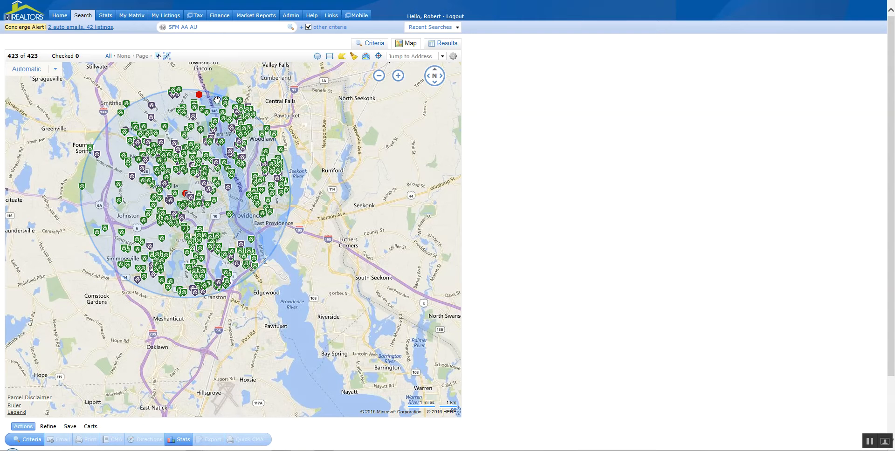
left_click(201, 96)
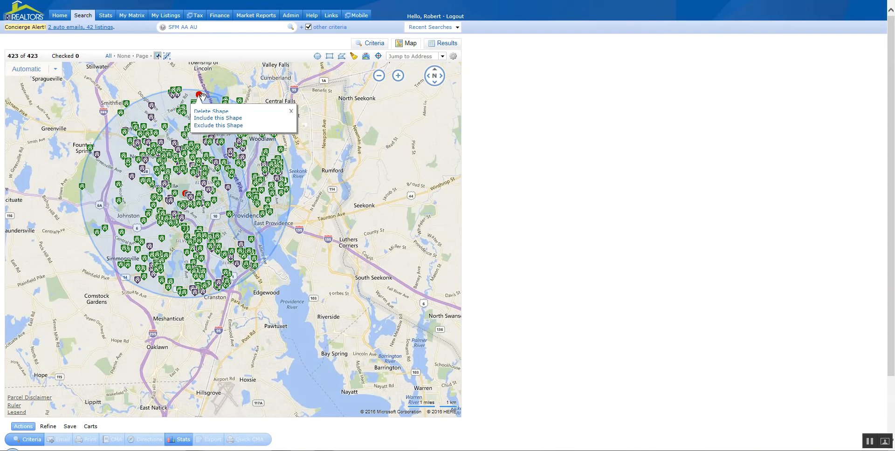
left_click(209, 125)
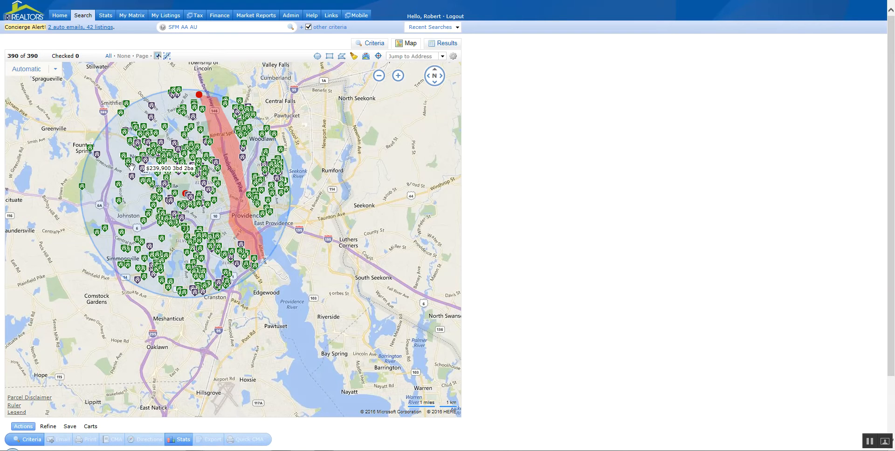
Step: Draw a second narrow polygon along the western highway from Smithfield to Simmonsville and exclude it from the search
left_click(199, 95)
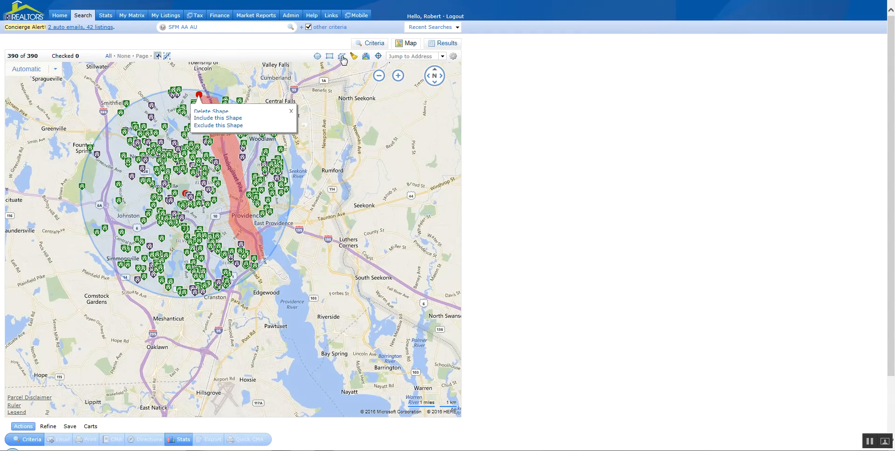
left_click(342, 56)
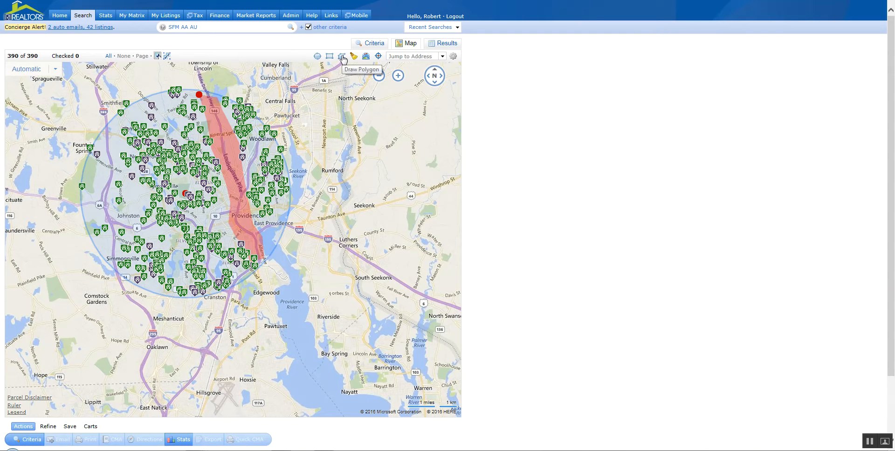
left_click(115, 119)
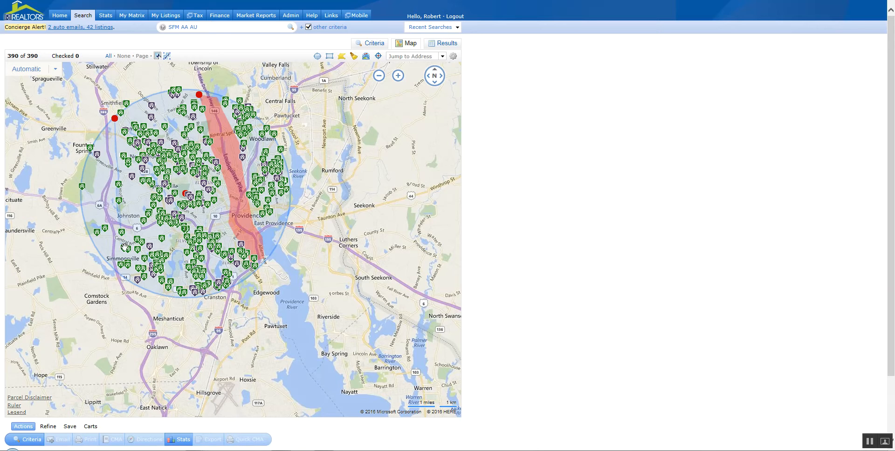
left_click(126, 277)
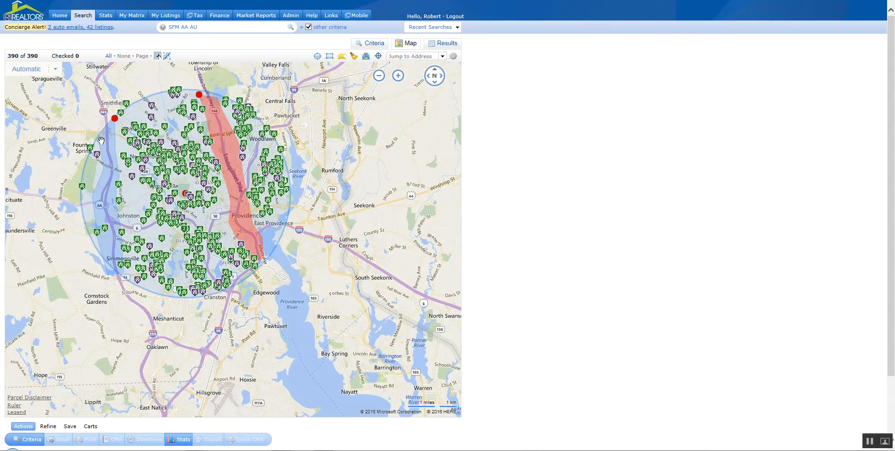
left_click(115, 120)
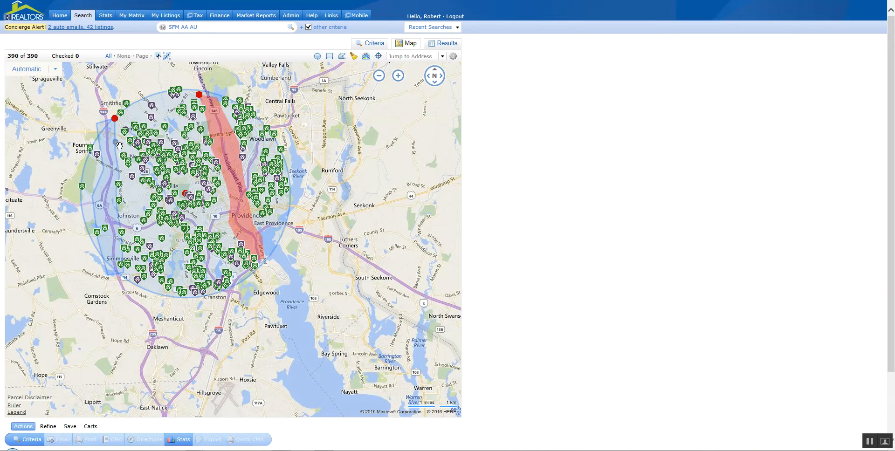
mouse_move(118, 122)
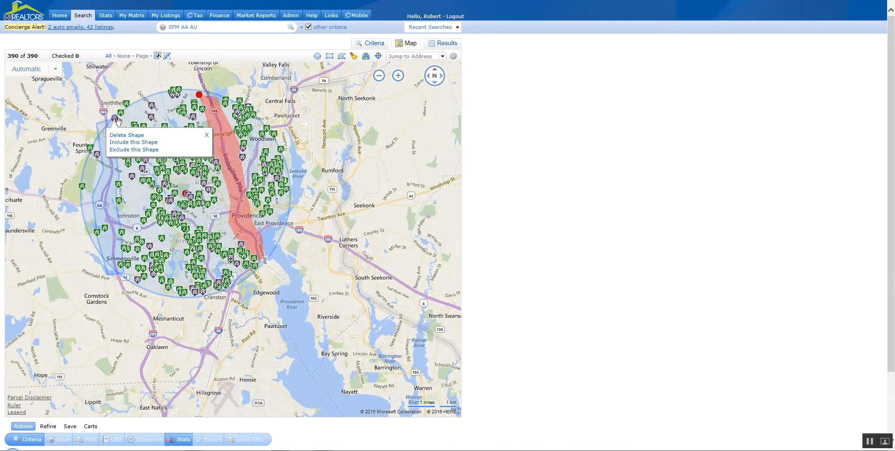
left_click(120, 150)
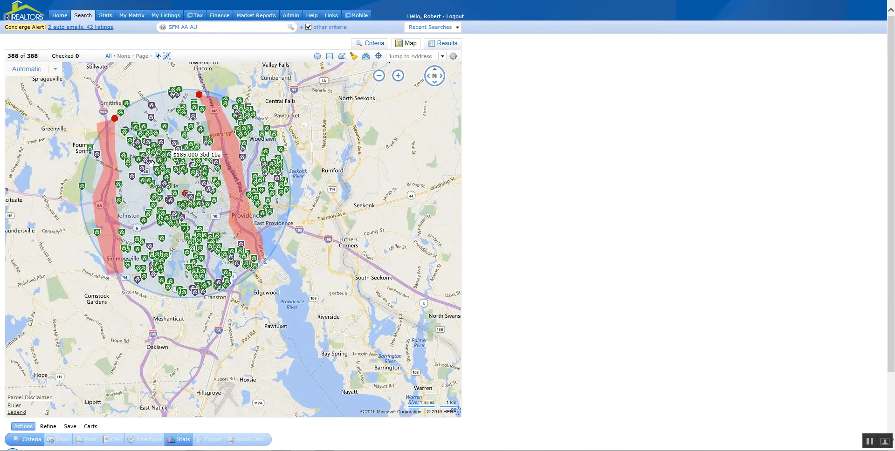
Step: Draw a circle with a radius of about 1 mile over North Providence and exclude it from the search
mouse_move(165, 150)
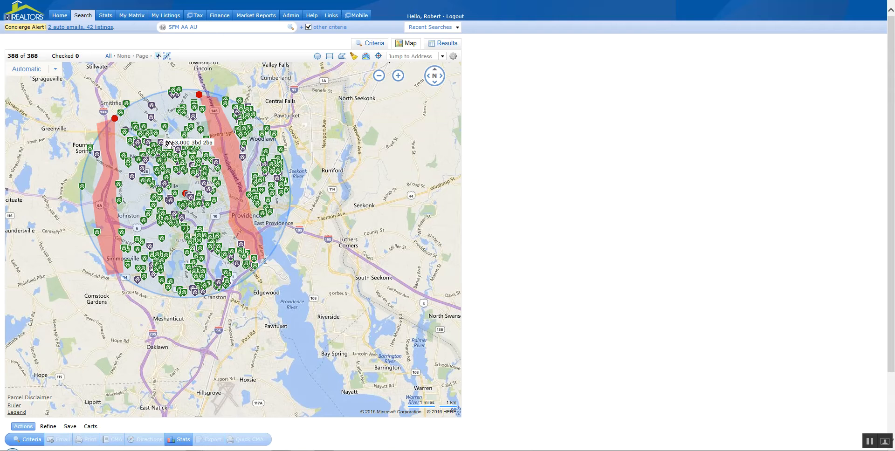
left_click(318, 56)
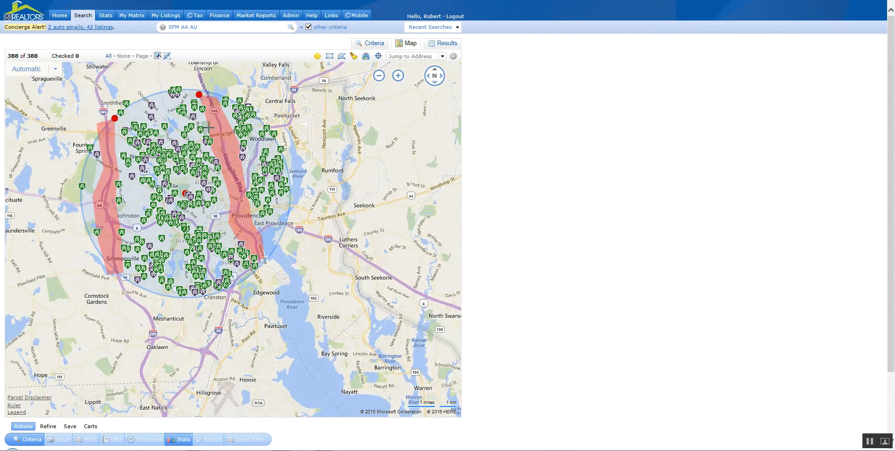
left_click(166, 140)
mouse_move(180, 162)
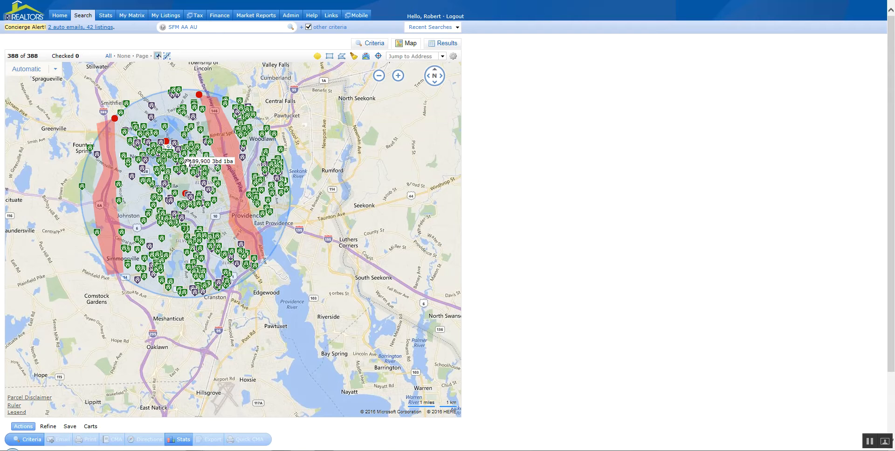
left_click(187, 161)
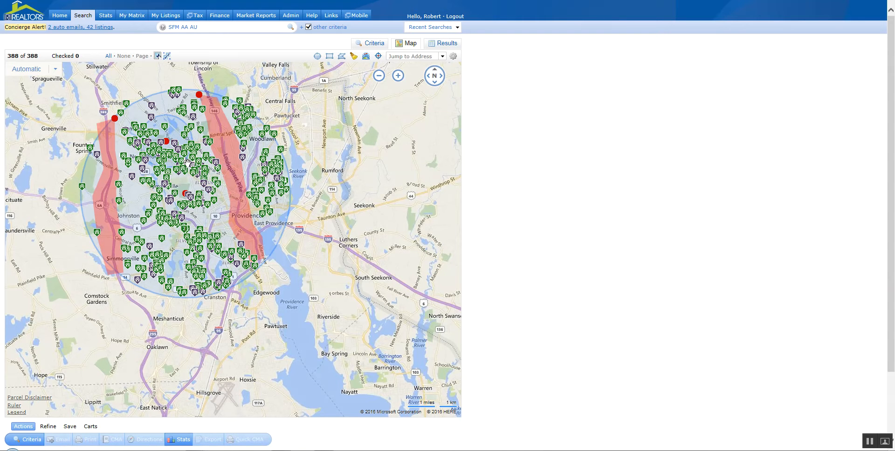
left_click(167, 142)
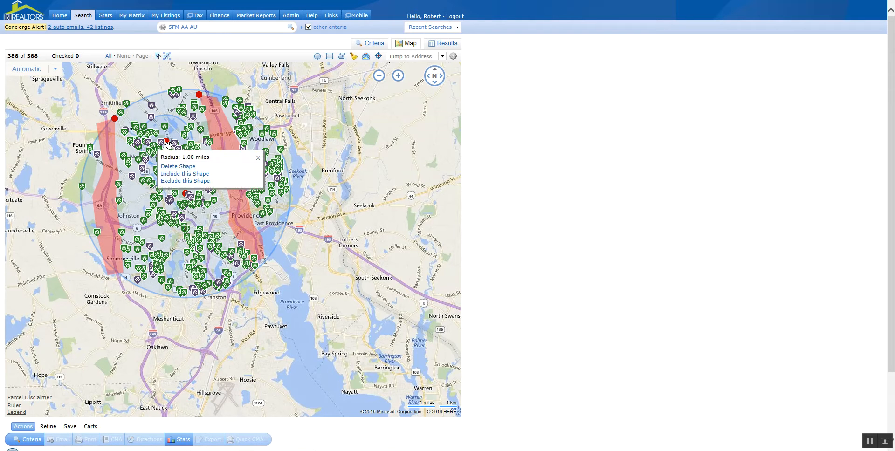
left_click(176, 181)
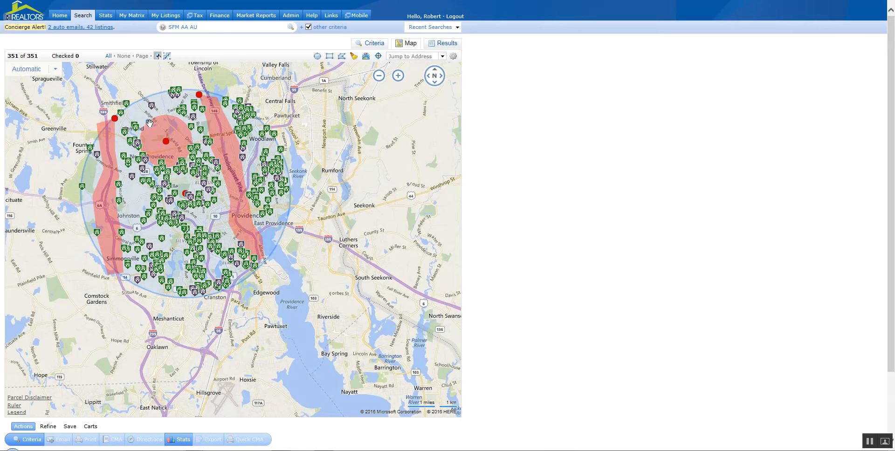
Step: Switch the Louisquisset Pike polygon to an included shape and back to an excluded one
left_click(200, 96)
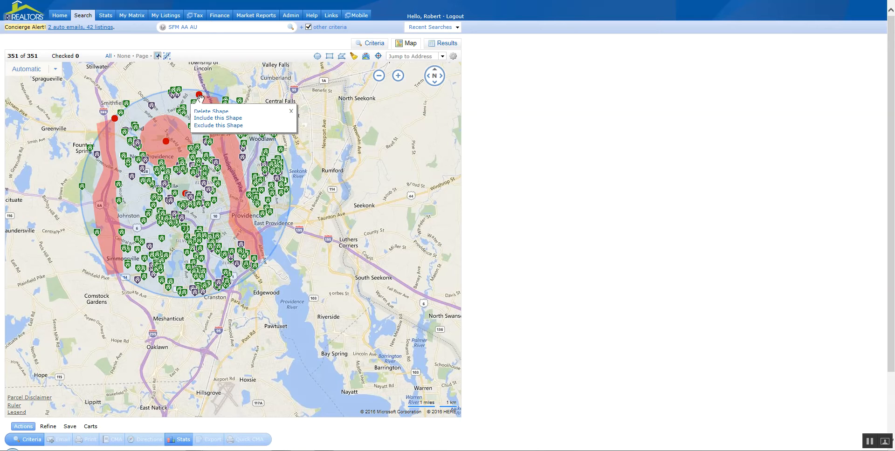
left_click(206, 118)
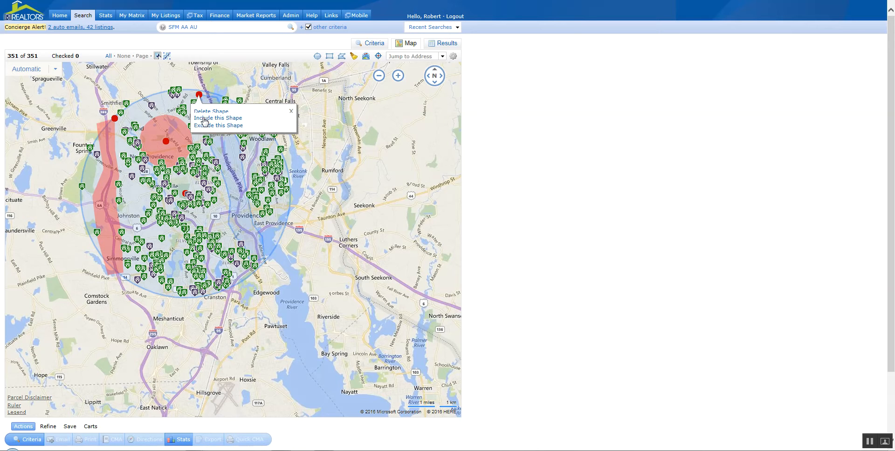
left_click(200, 96)
left_click(208, 126)
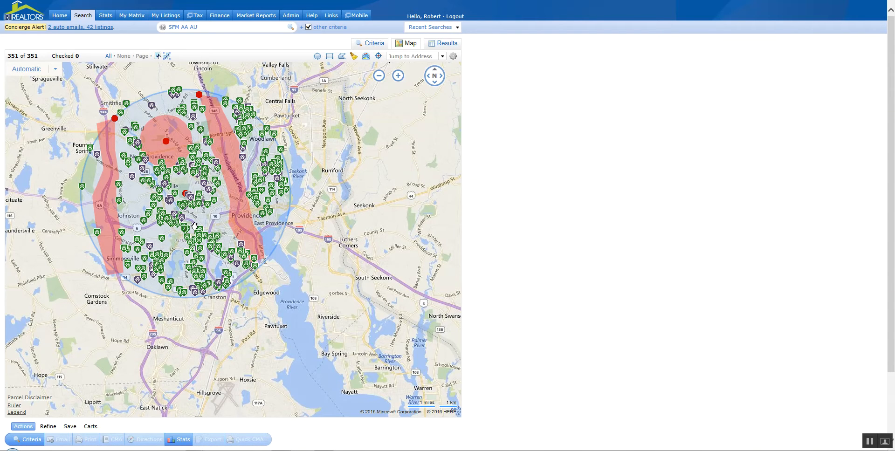
Step: Draw a rectangle over the Silver Lake area between Johnston and Cranston and exclude it from the search
left_click(330, 57)
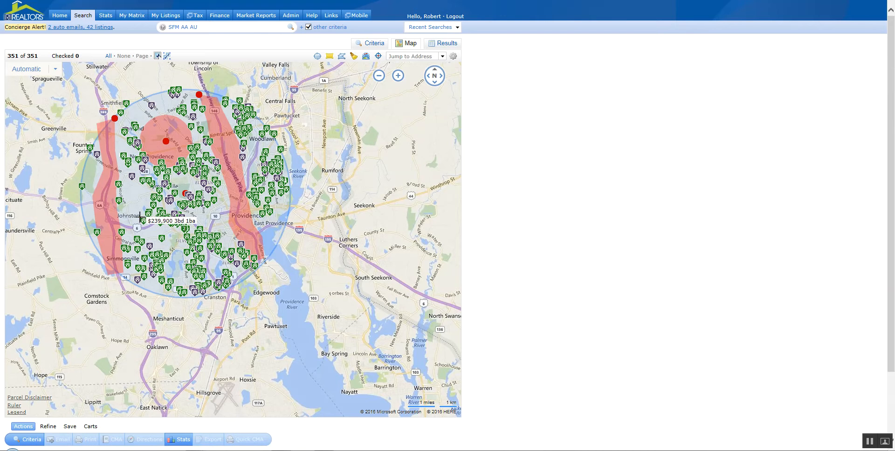
left_click_drag(162, 220, 218, 265)
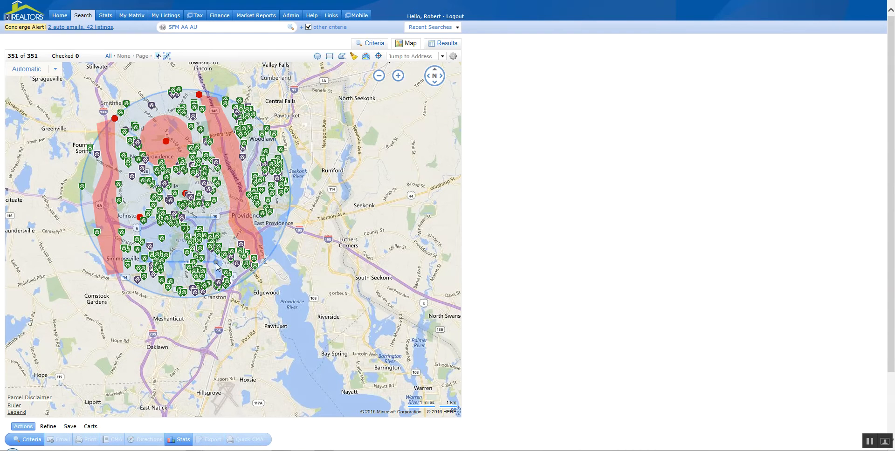
left_click(139, 262)
left_click(146, 293)
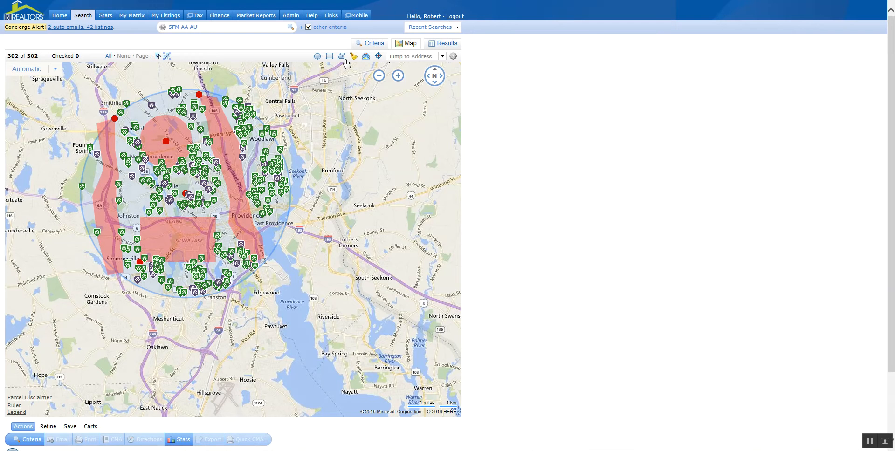
Step: Add search criteria of 3+ full baths and 3+ total bedrooms to the map area search
left_click(373, 46)
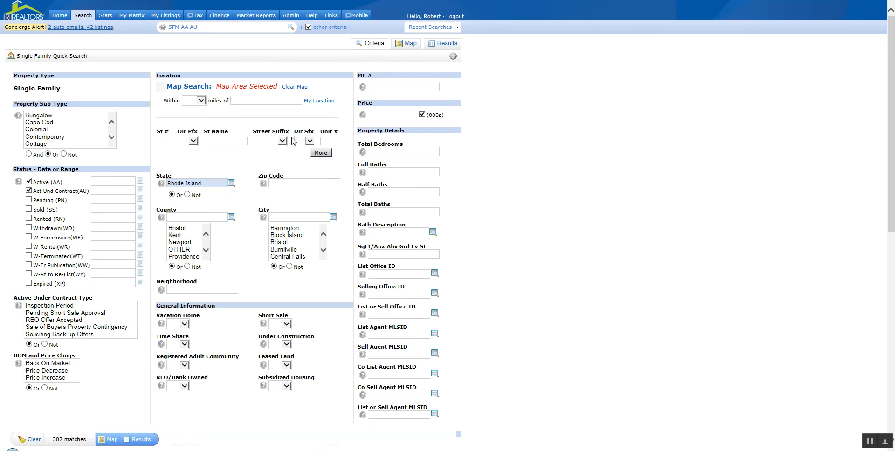
left_click(387, 151)
left_click(382, 172)
type("3+")
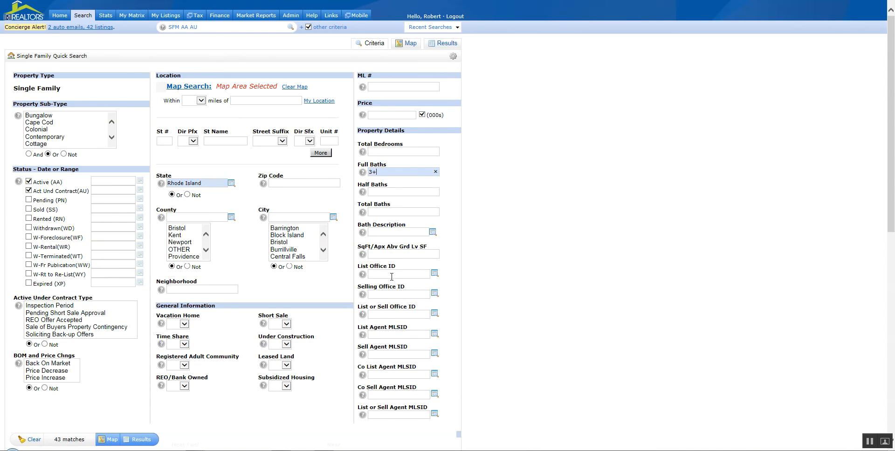
left_click(387, 151)
type("3")
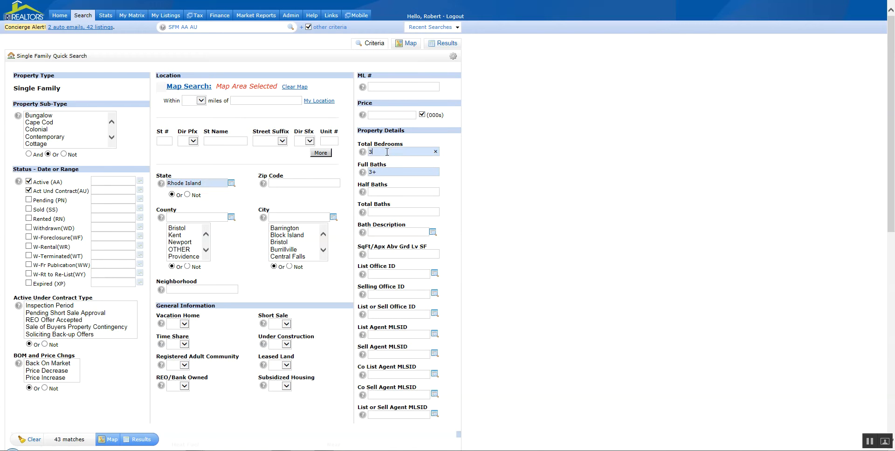
type("+")
Step: View the matching listings in the results list and on the map
left_click(143, 442)
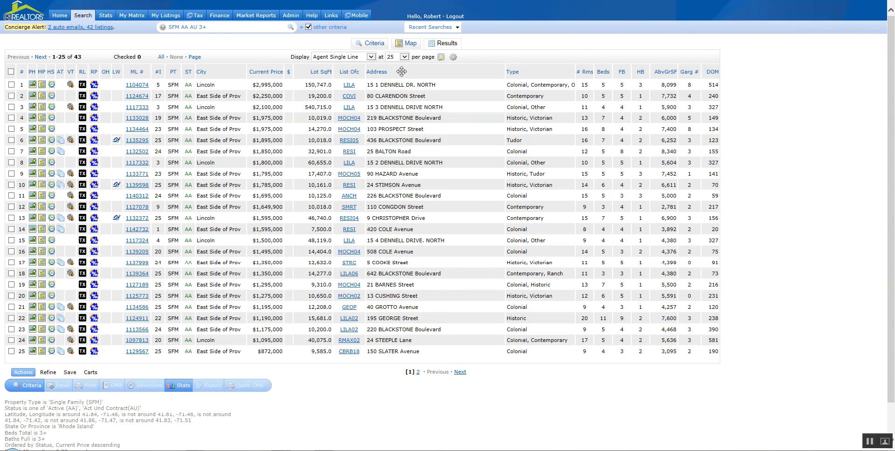
left_click(408, 44)
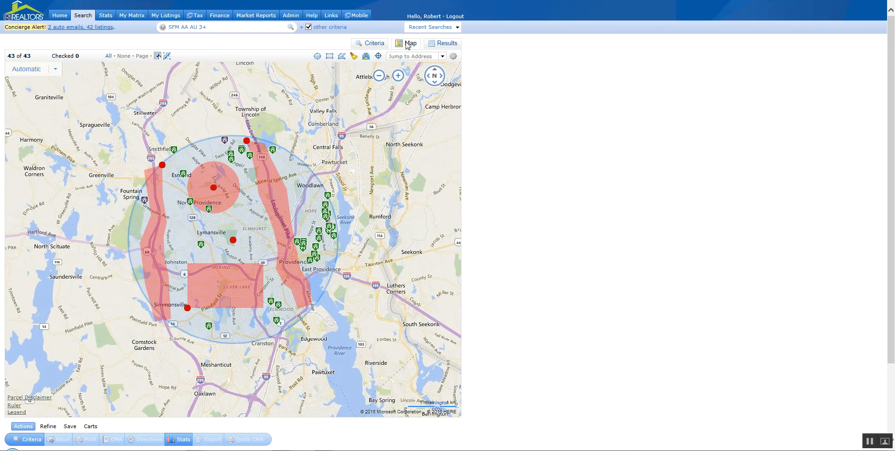